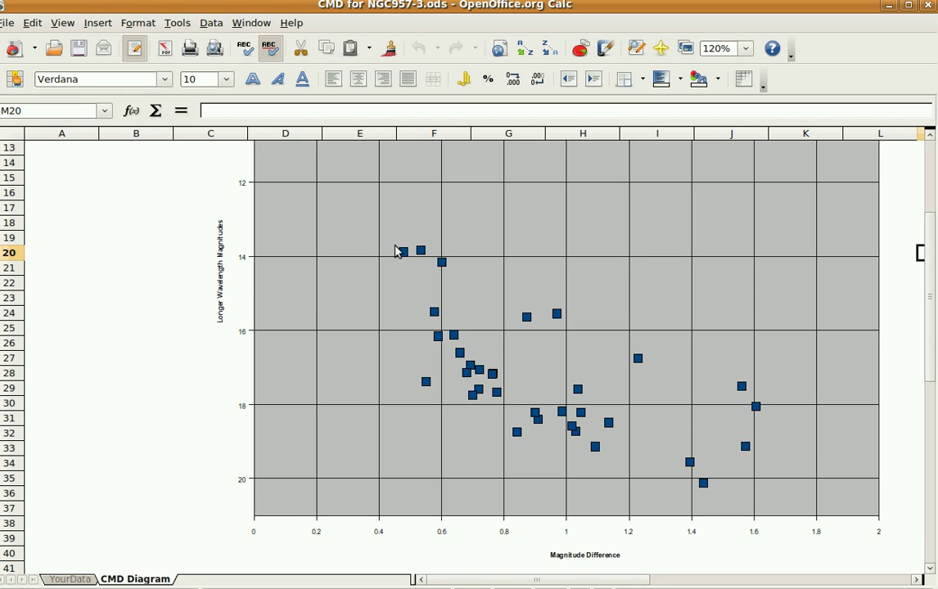
- Switch from the Calc NGC957 colour–magnitude chart to the WEBDA home page in Firefox
key("alt+Tab")
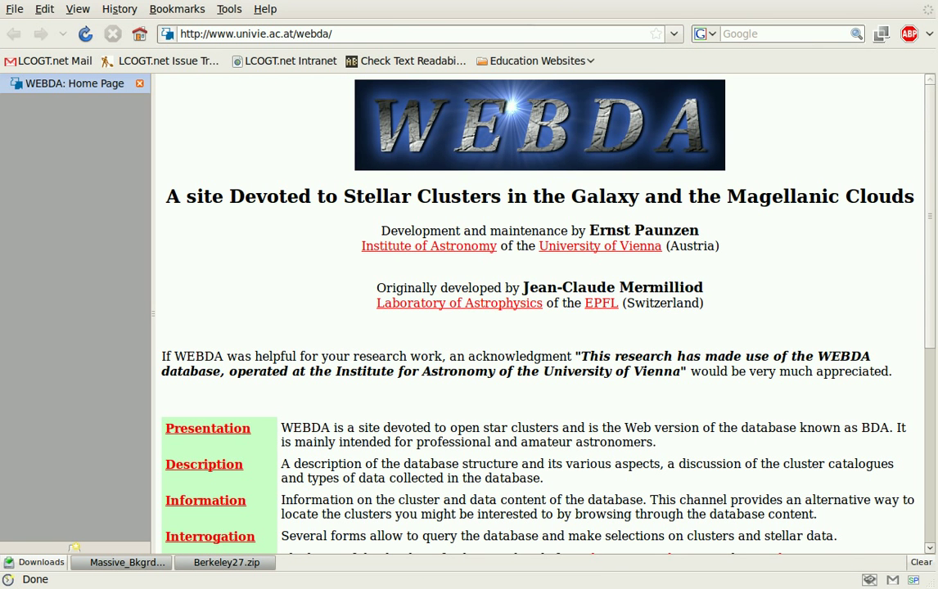
- Open the WEBDA Navigation page from the home page and focus its cluster name field
left_click(348, 37)
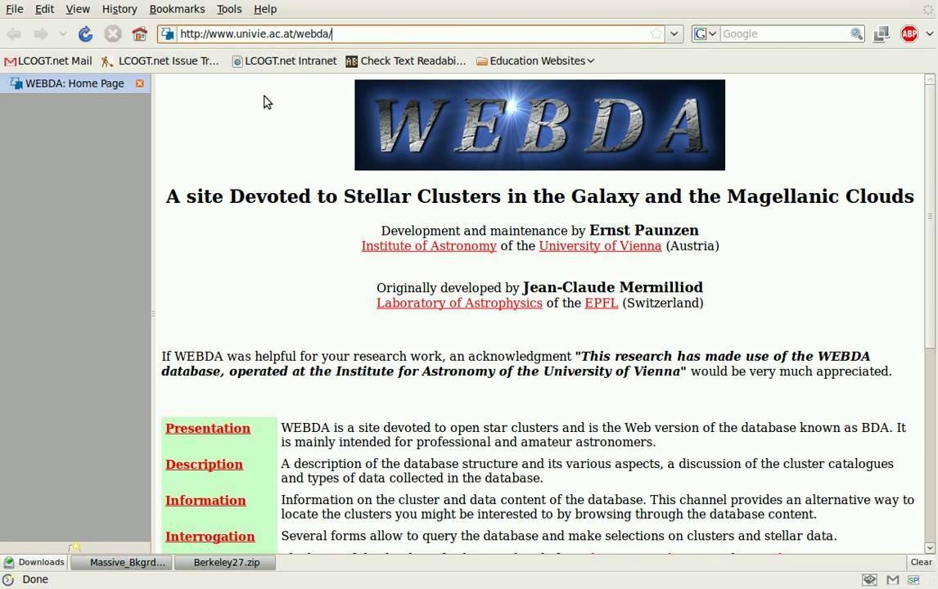
scroll(266, 296, "down", 4)
left_click(205, 390)
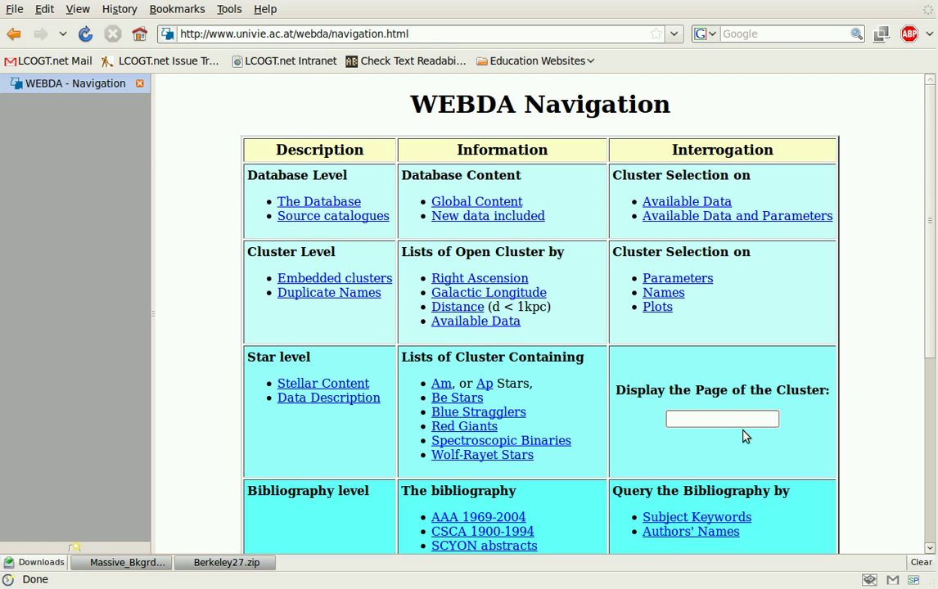
left_click(699, 419)
- Display the cluster page for Ngc957-3, showing log age 7.042 and distance 1815 pc
left_click(712, 420)
type("N")
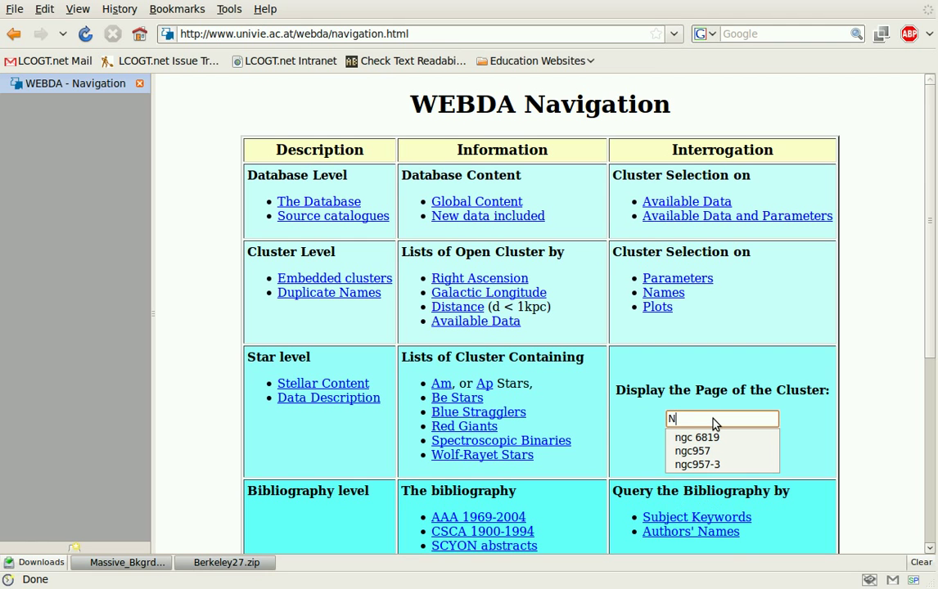
type("gc957")
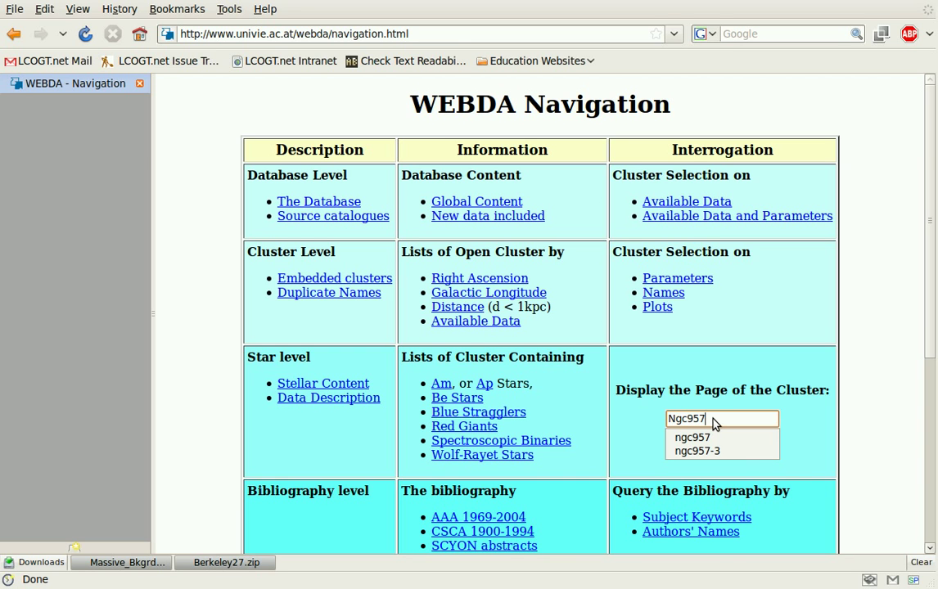
type("-3")
key("Return")
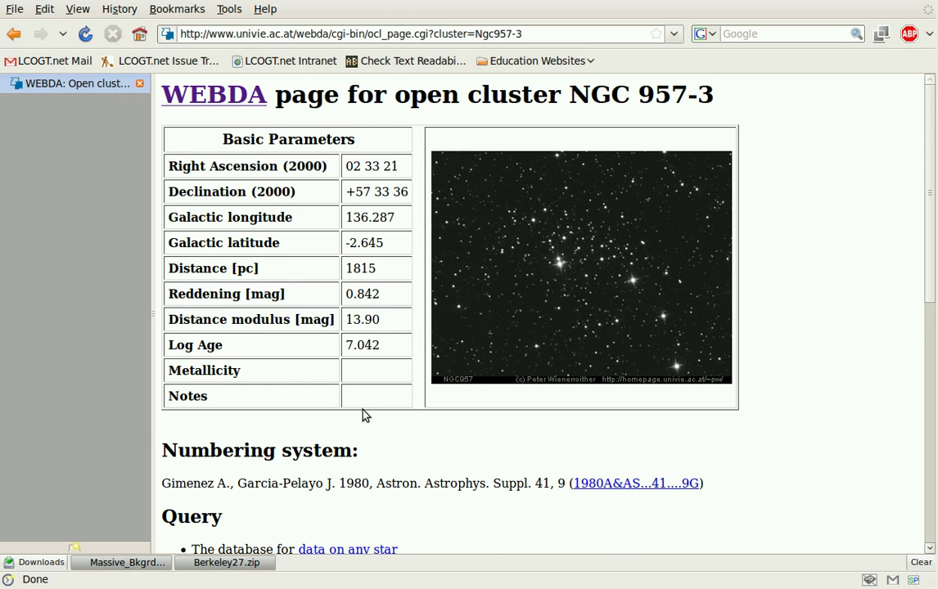
- Open the NGC 957-3 UBV colour magnitude diagram and scroll through the V versus B−V plot
scroll(364, 413, "down", 4)
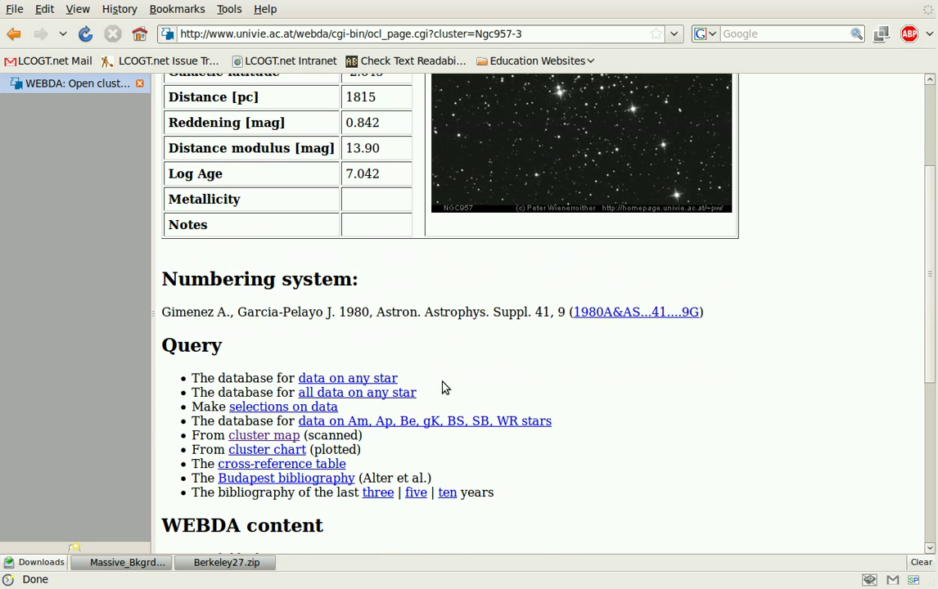
scroll(397, 340, "down", 2)
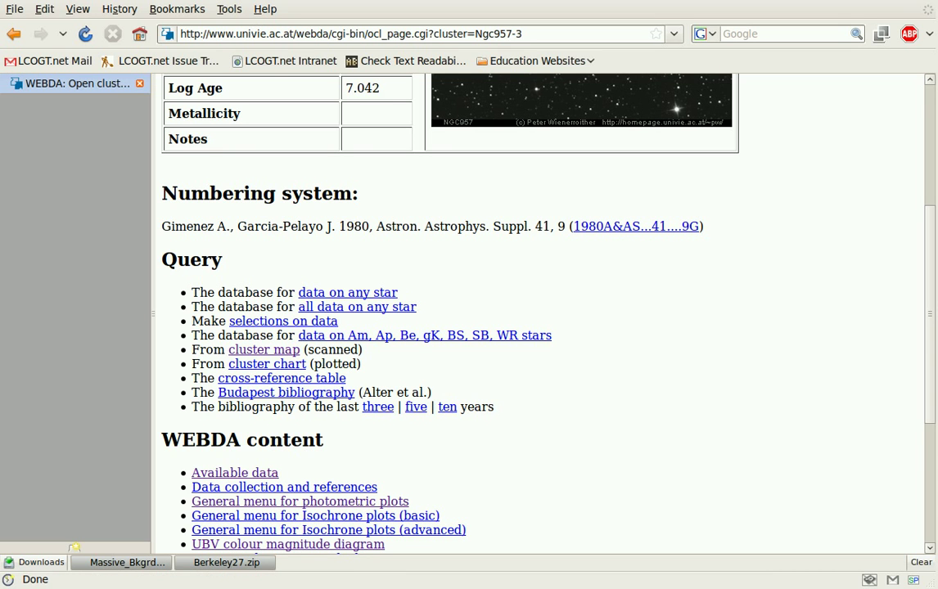
scroll(471, 401, "down", 2)
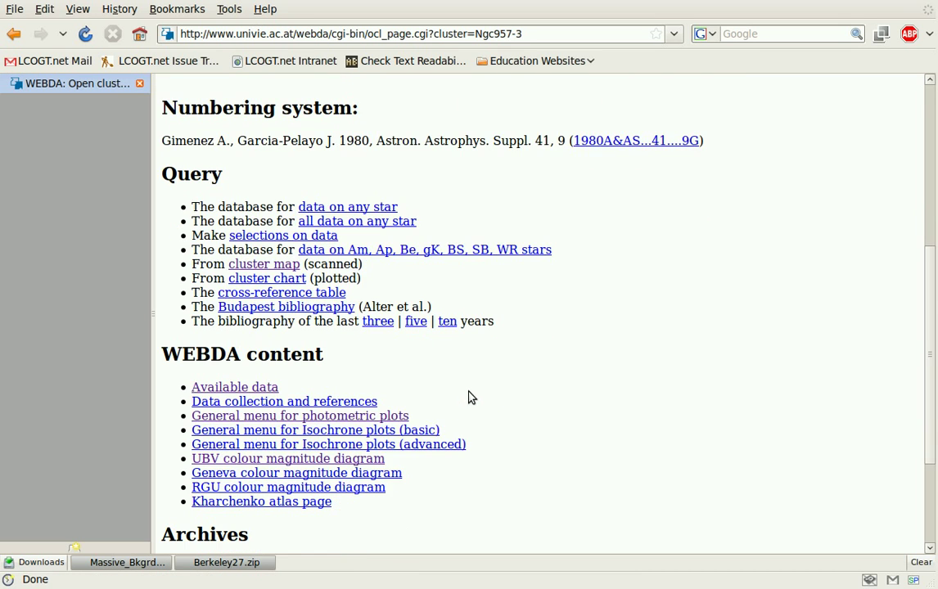
scroll(475, 364, "down", 1)
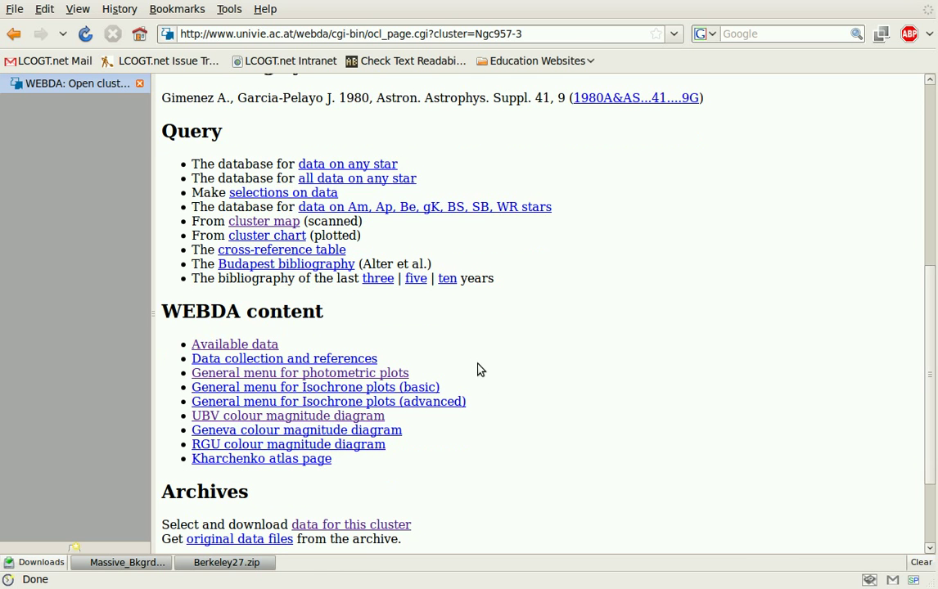
left_click(266, 417)
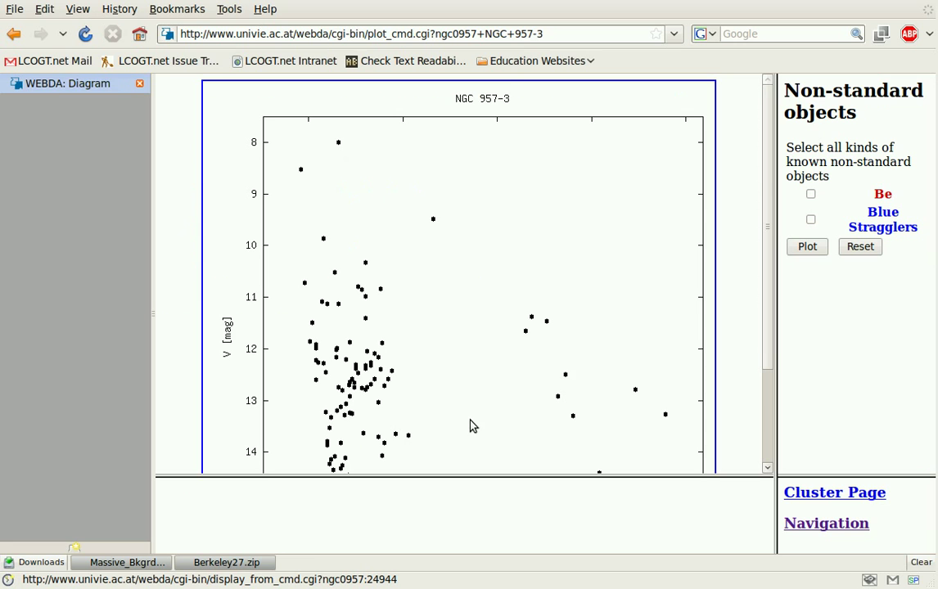
left_click_drag(769, 231, 768, 293)
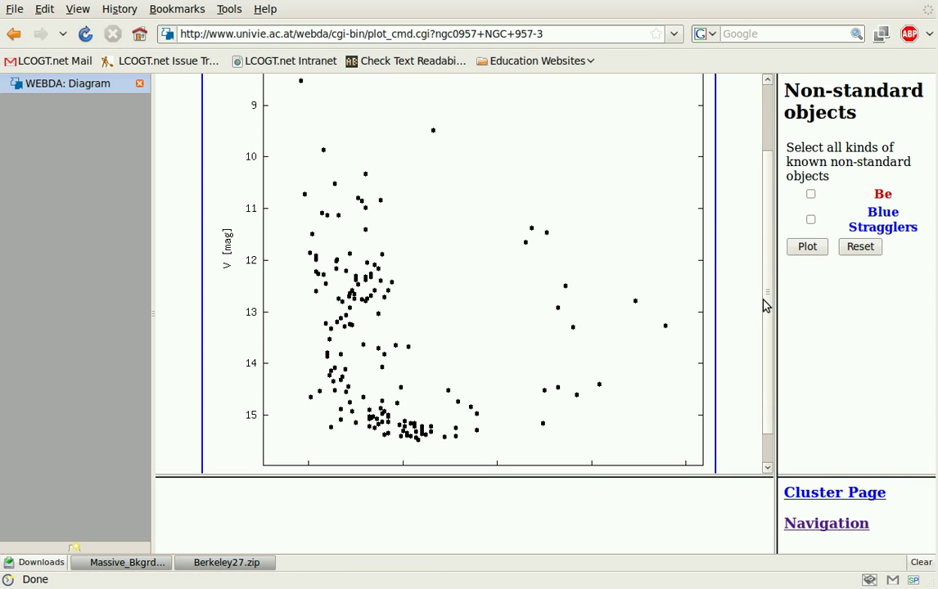
left_click_drag(766, 298, 770, 329)
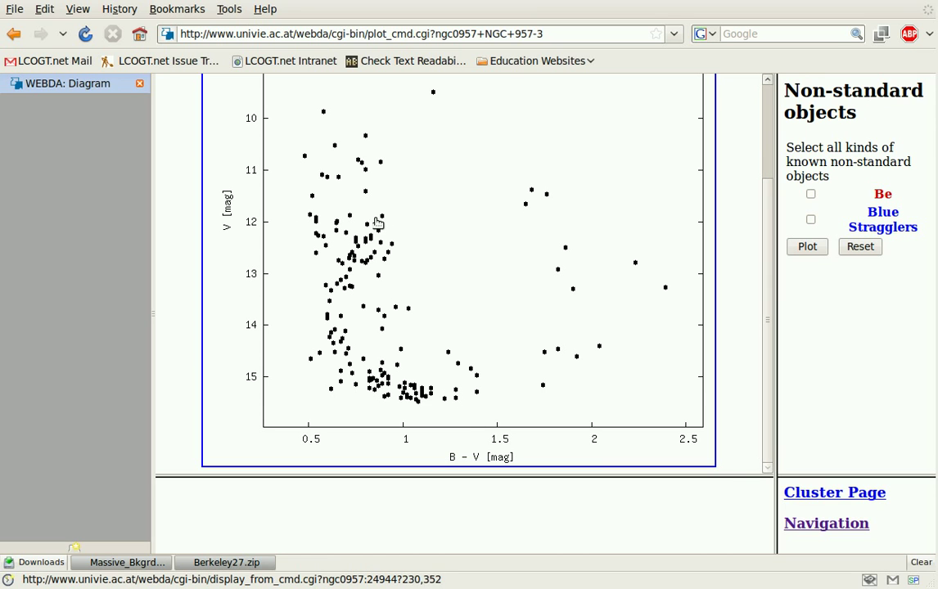
left_click_drag(767, 319, 770, 247)
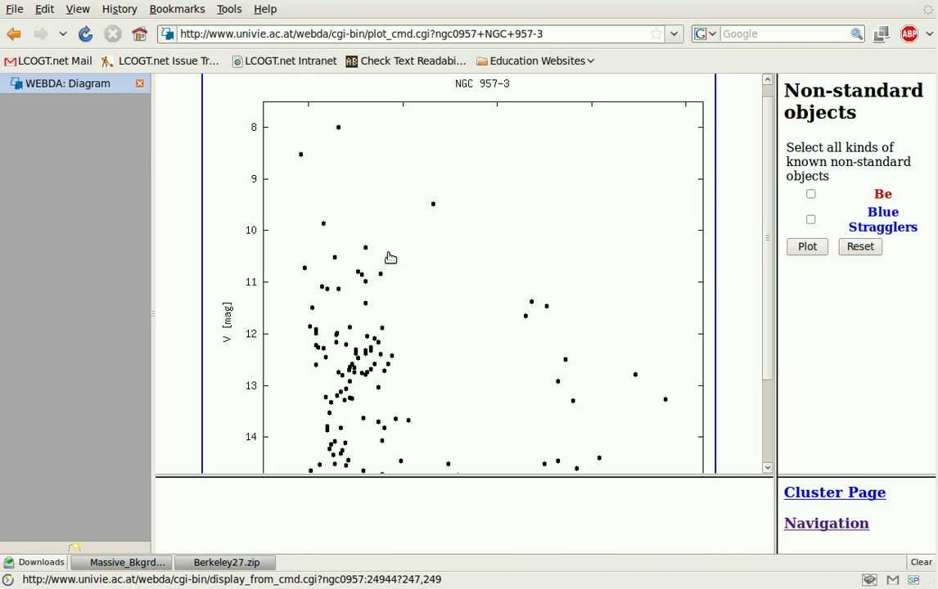
- Go back through the NGC 957-3 cluster page to the Navigation page
left_click(15, 37)
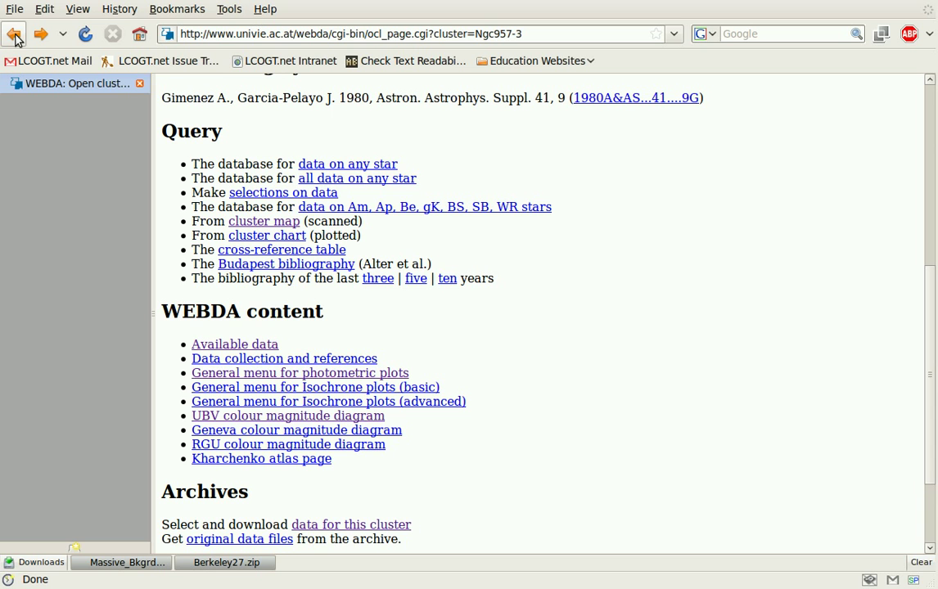
scroll(442, 339, "up", 8)
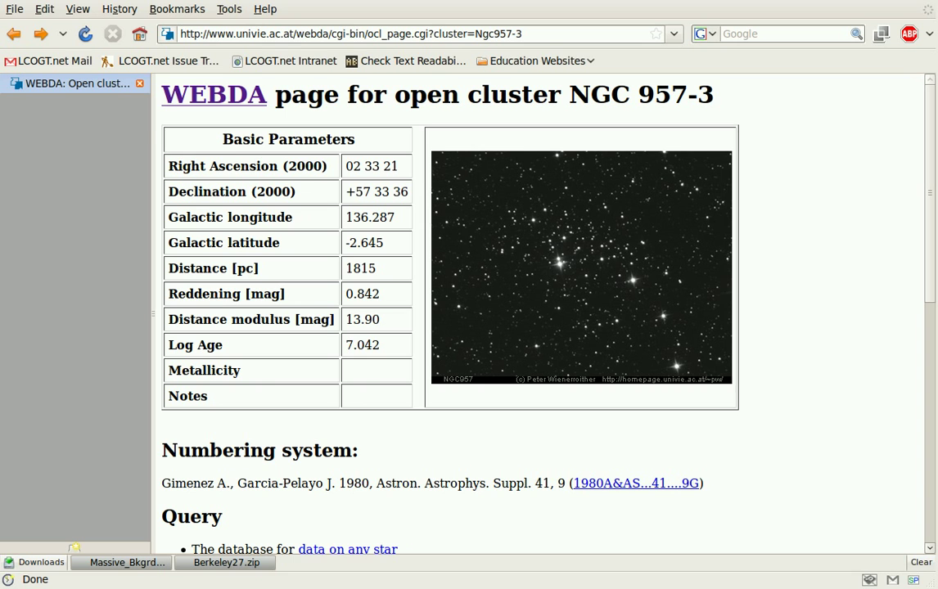
left_click(15, 34)
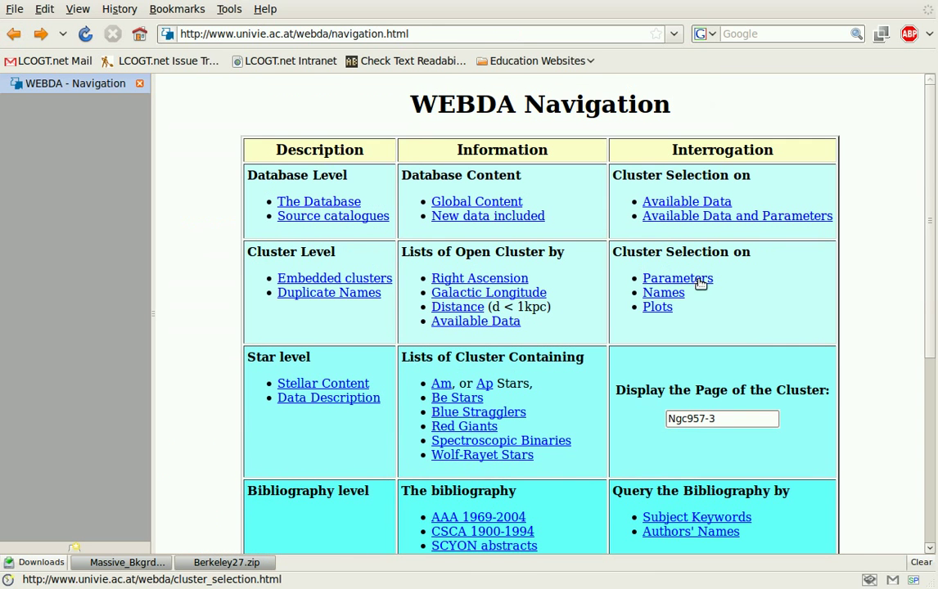
- Search the cluster selection form for clusters with age between 7 and 8
left_click(702, 280)
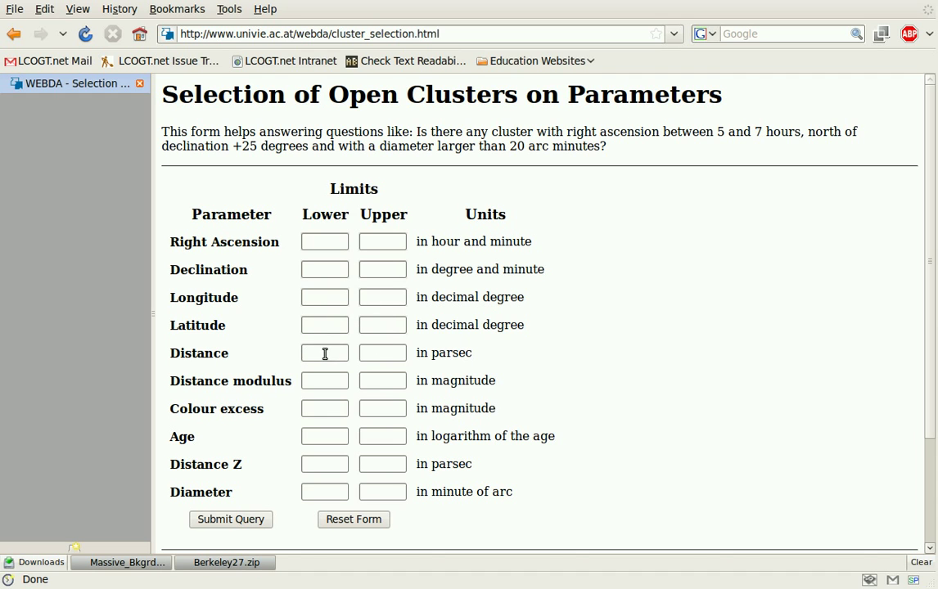
left_click(336, 438)
left_click(391, 438)
type("8")
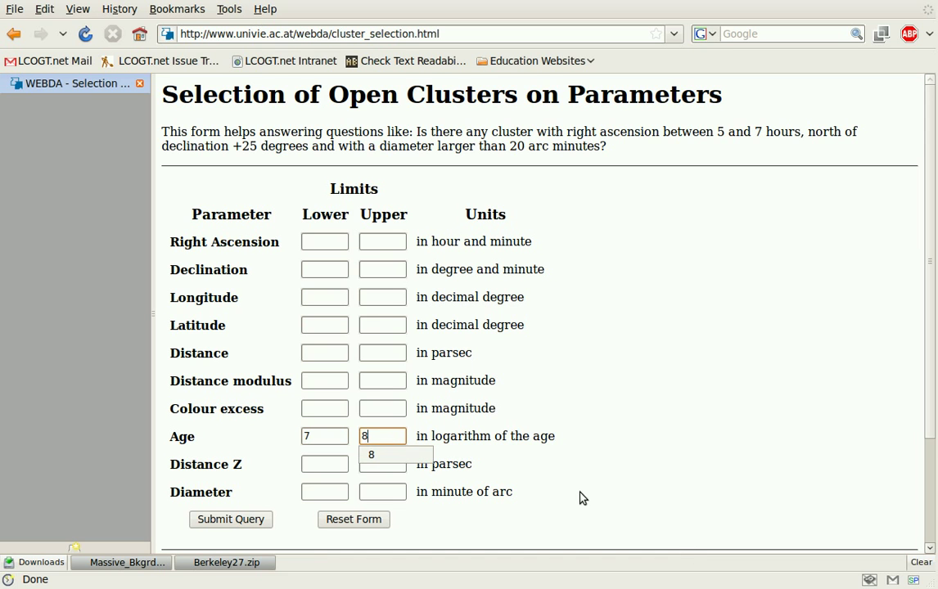
left_click(248, 522)
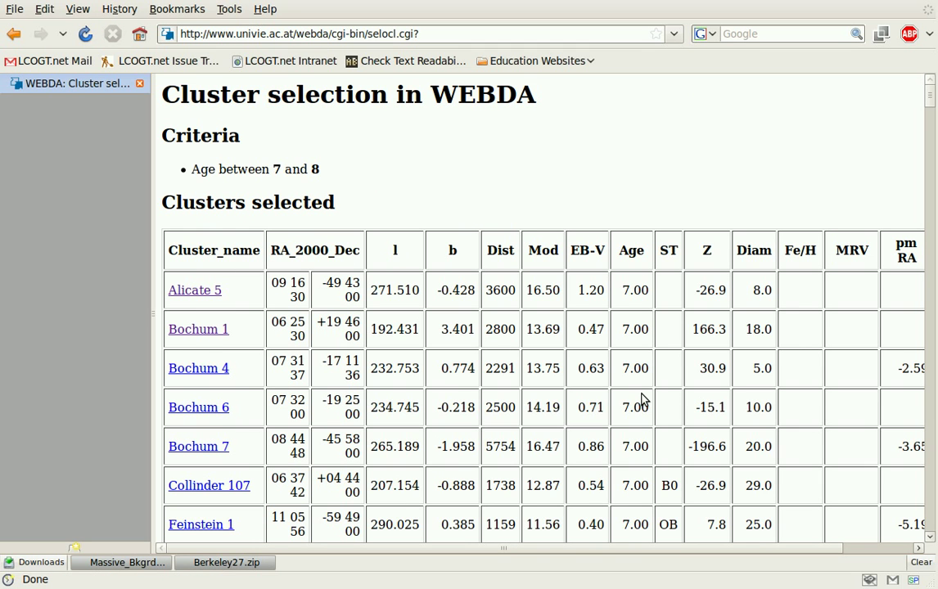
- Scan the age 7–8 results table and open the Alicante 5 cluster page
scroll(641, 400, "down", 10)
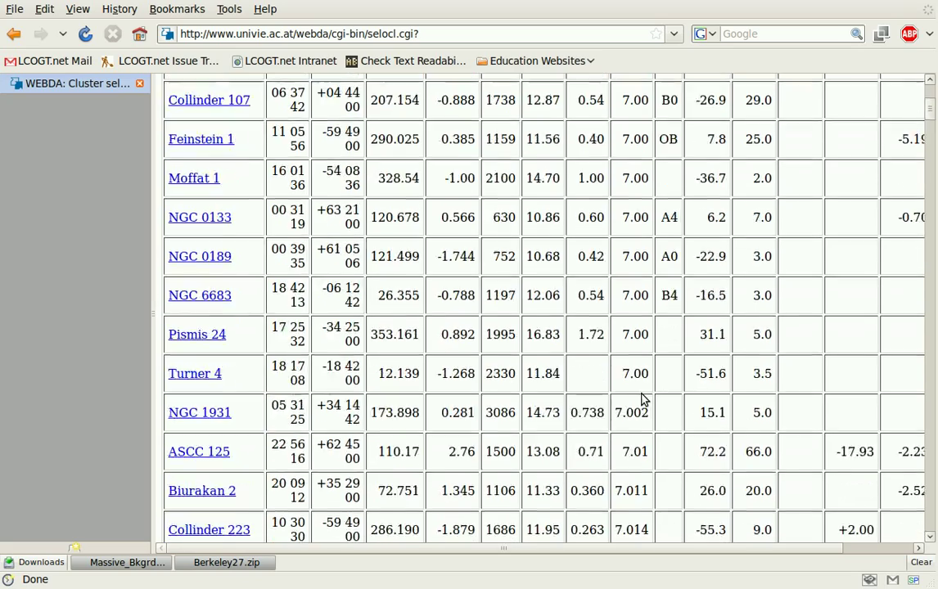
scroll(641, 399, "down", 15)
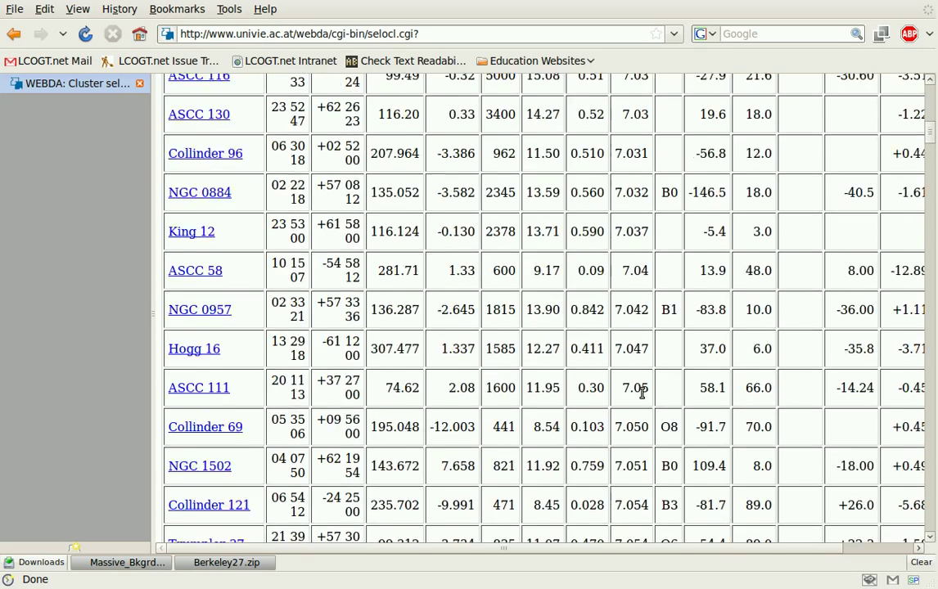
scroll(643, 398, "down", 3)
scroll(643, 389, "up", 20)
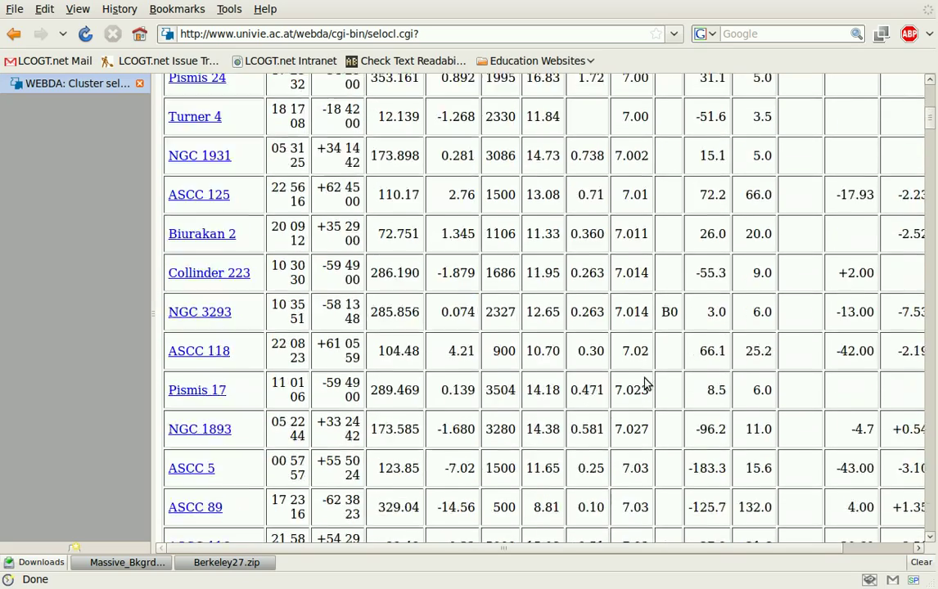
scroll(643, 373, "up", 6)
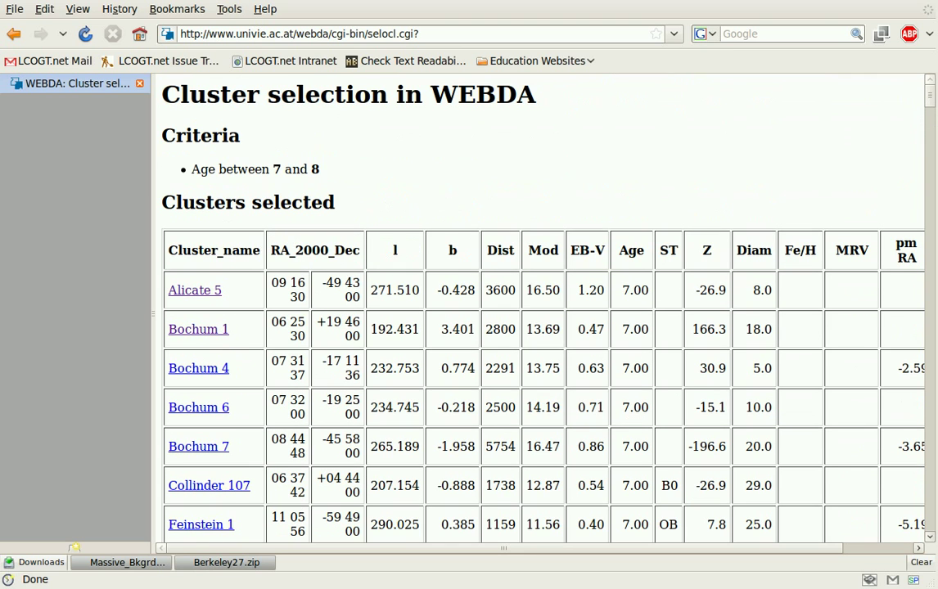
left_click(203, 296)
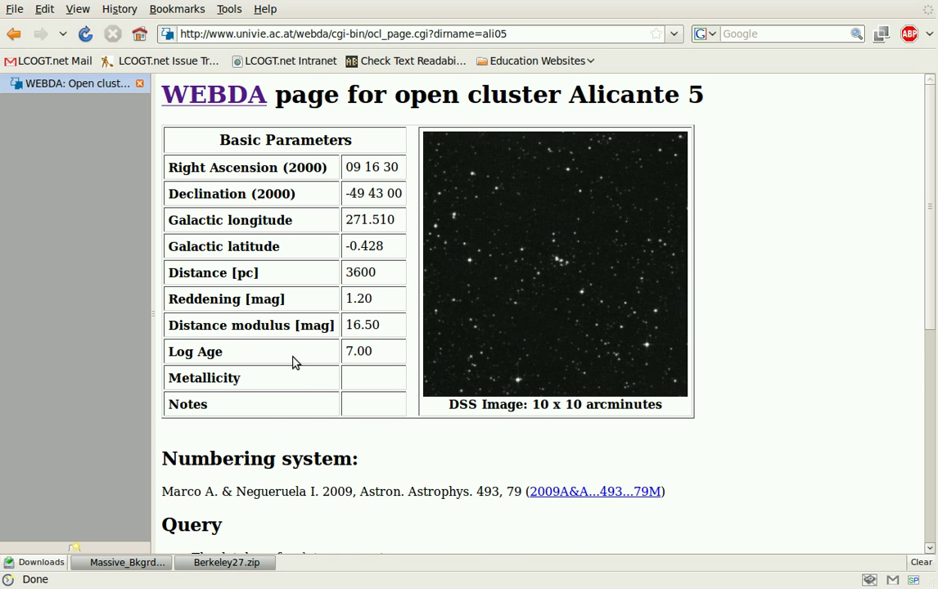
- List Alicante 5's available data and view its UBV CCD observations
scroll(293, 357, "down", 2)
scroll(295, 358, "up", 2)
scroll(299, 285, "down", 6)
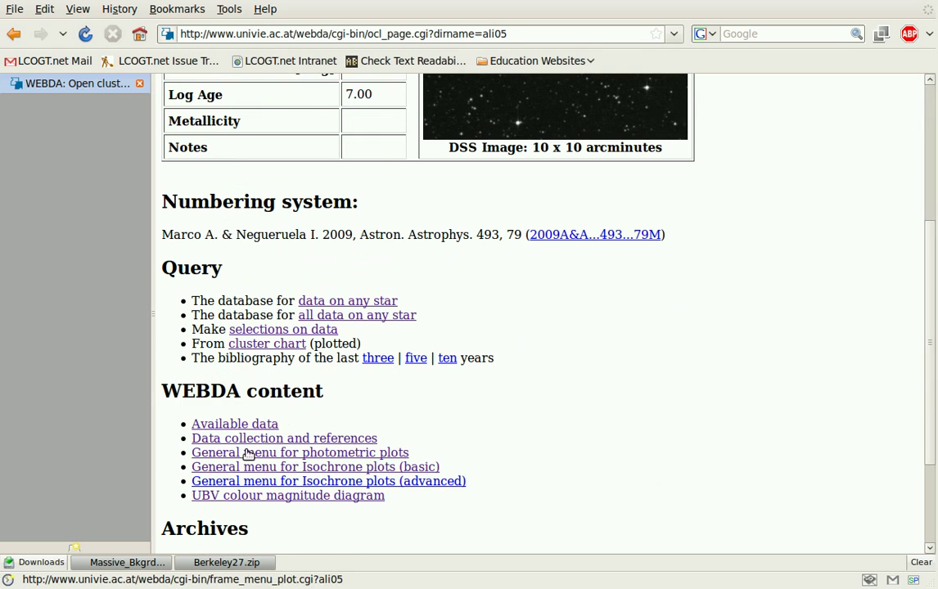
left_click(254, 426)
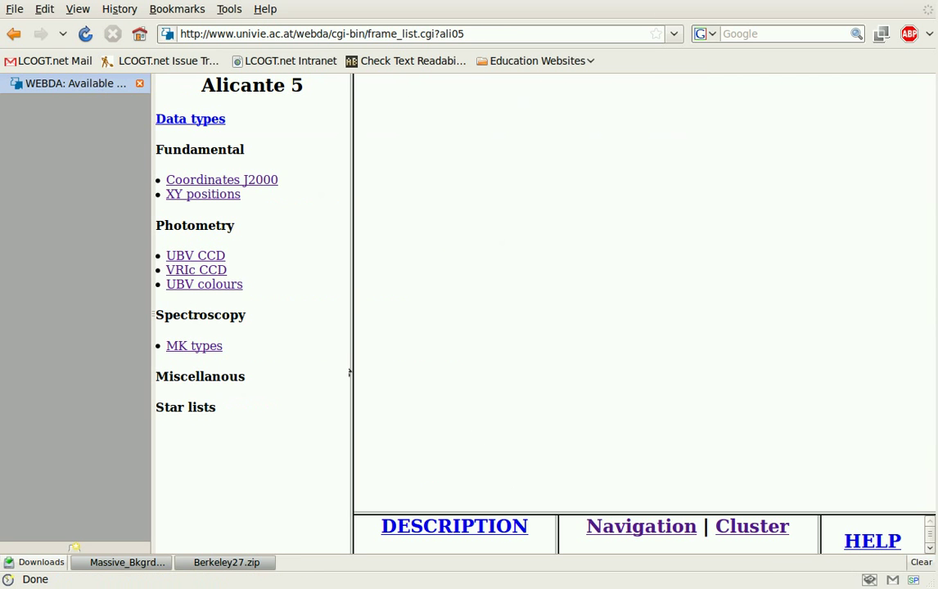
left_click(201, 259)
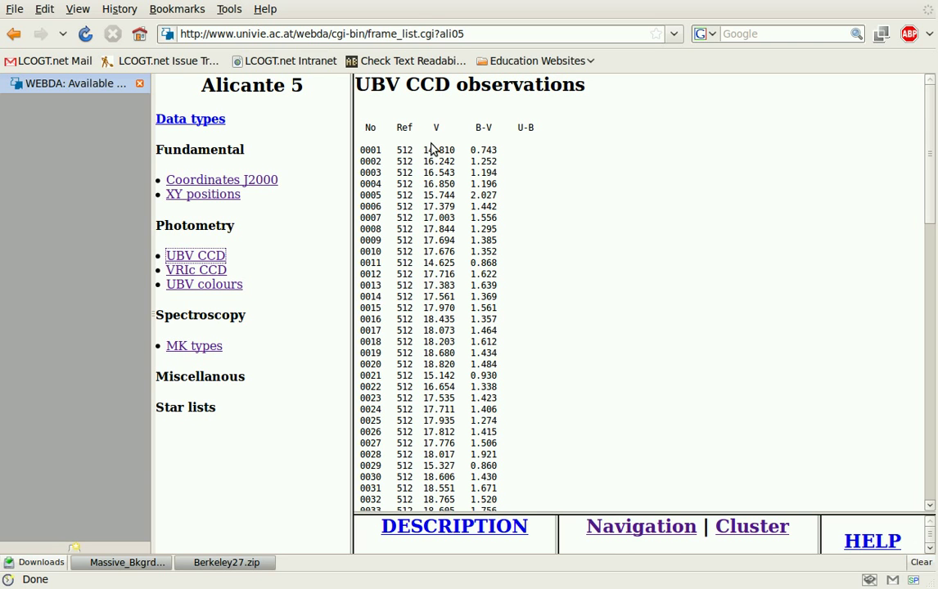
left_click(432, 147)
- Return to the Alicante 5 page and open its UBV colour magnitude diagram
left_click(14, 34)
left_click(14, 36)
scroll(351, 390, "down", 3)
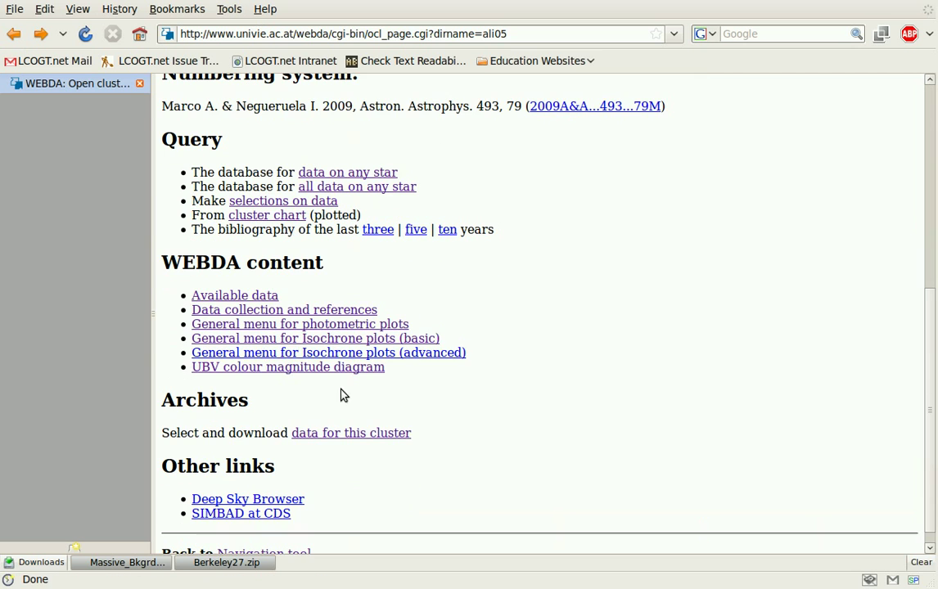
left_click(295, 368)
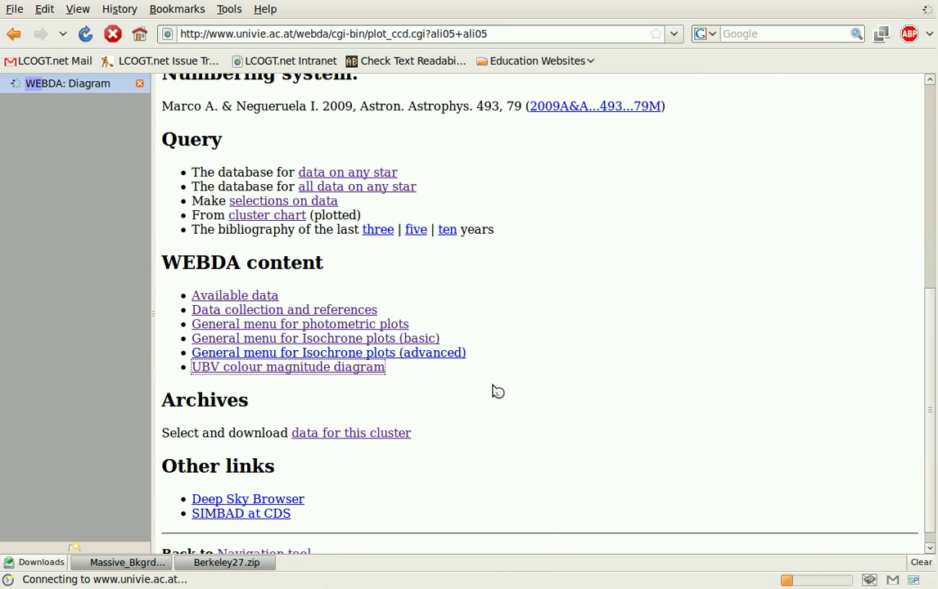
- View the Alicante 5 diagram, then back out via the age 7–8 results to the selection form
scroll(479, 367, "down", 2)
scroll(481, 363, "up", 2)
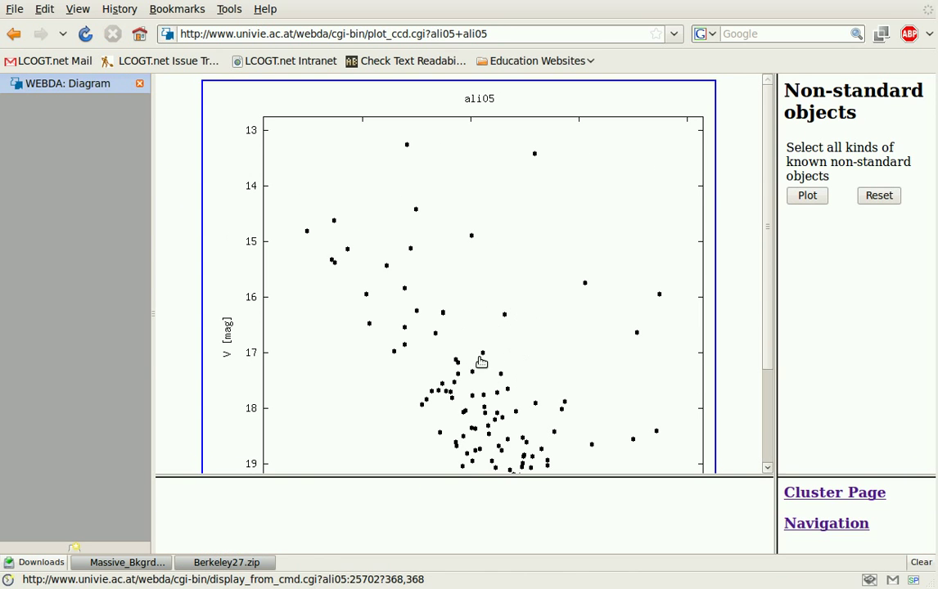
left_click(13, 35)
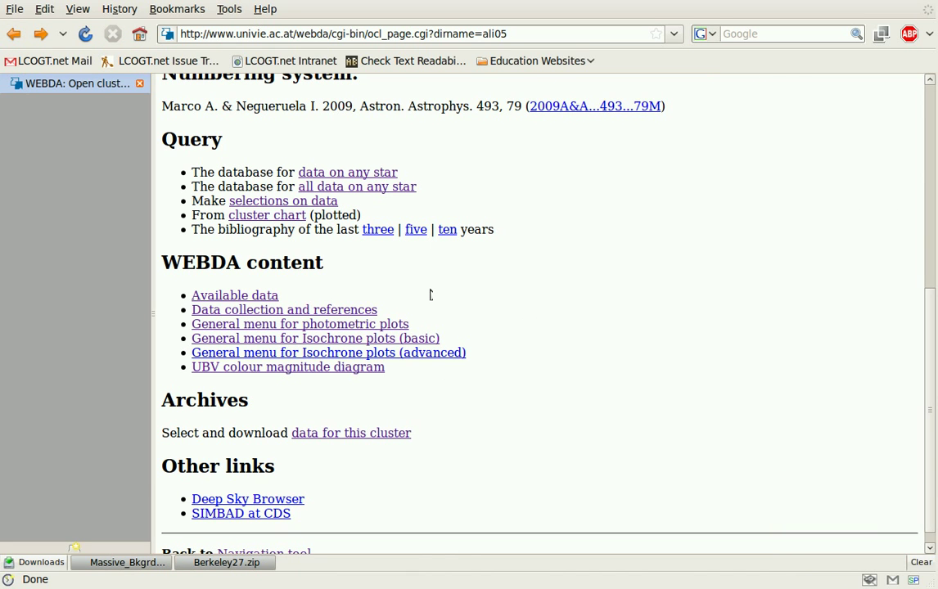
scroll(431, 293, "up", 9)
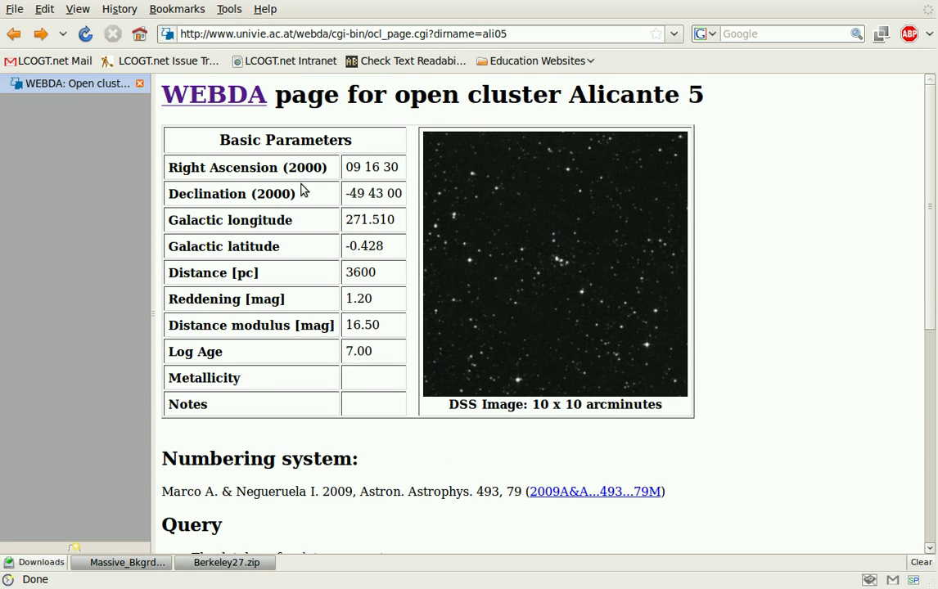
left_click(13, 34)
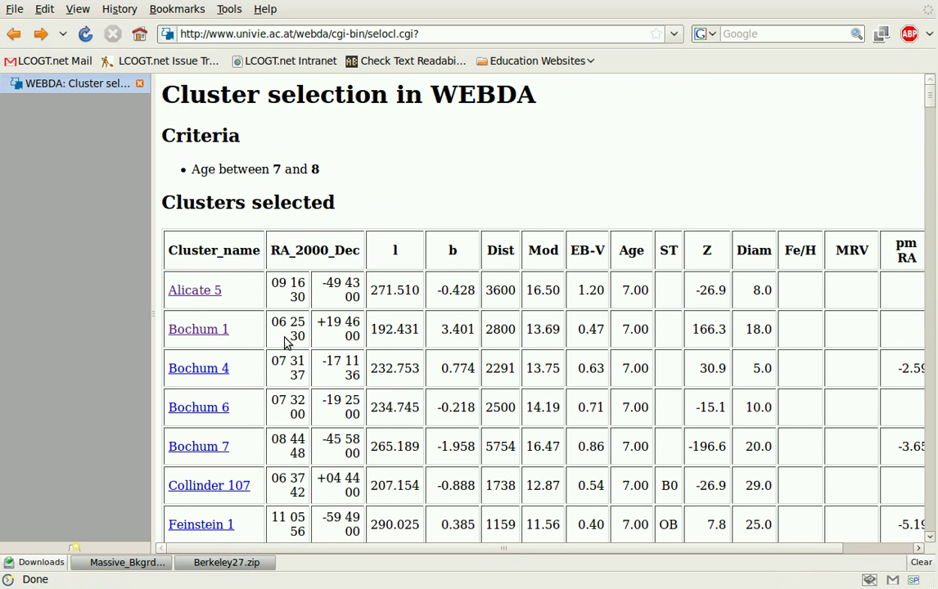
scroll(287, 344, "down", 3)
scroll(286, 327, "up", 3)
left_click(14, 34)
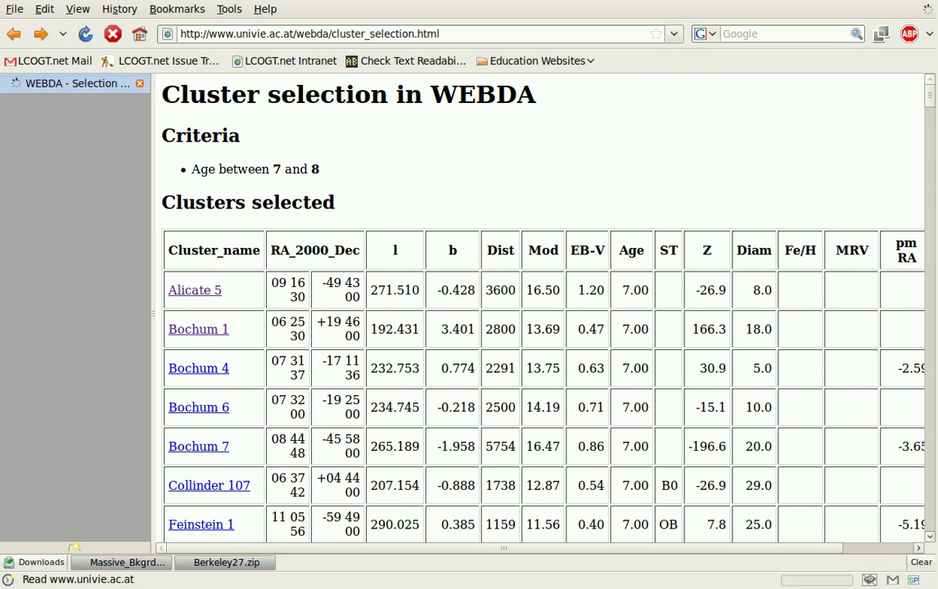